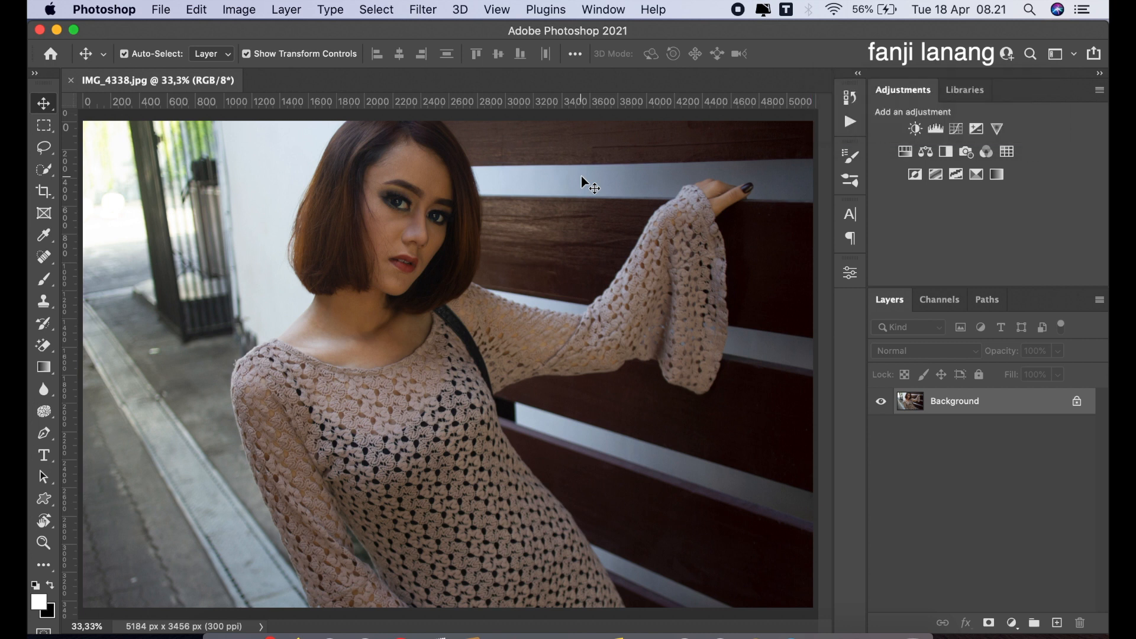
Duplicate the Background layer and open the copy in the Camera Raw Filter
left_click(967, 402)
left_click_drag(968, 404, 1057, 623)
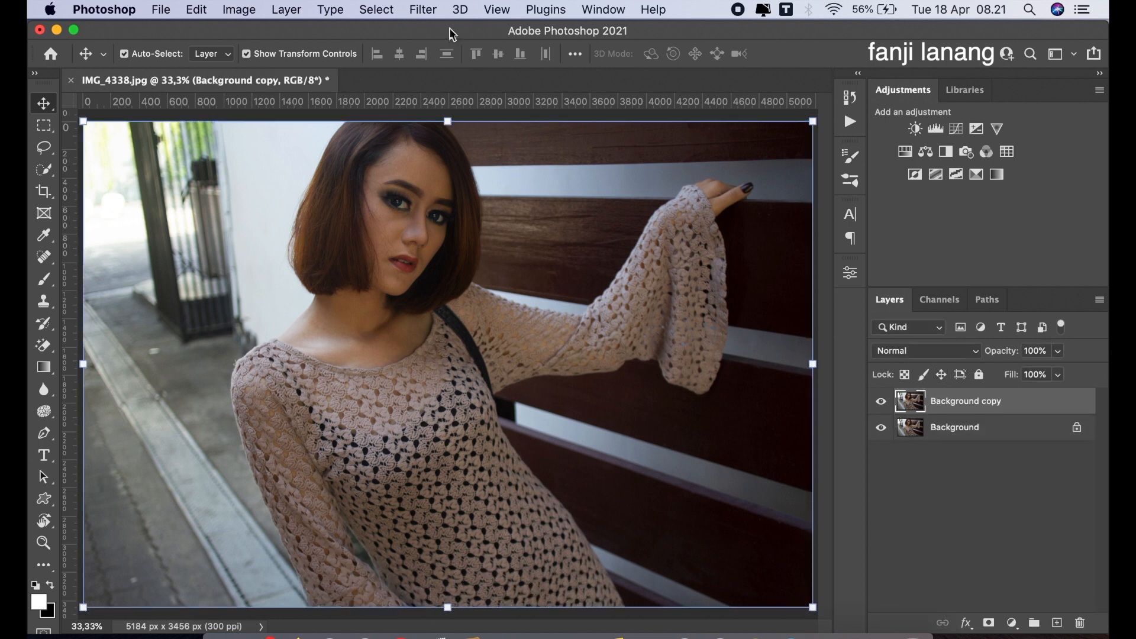
left_click(427, 10)
left_click(586, 140)
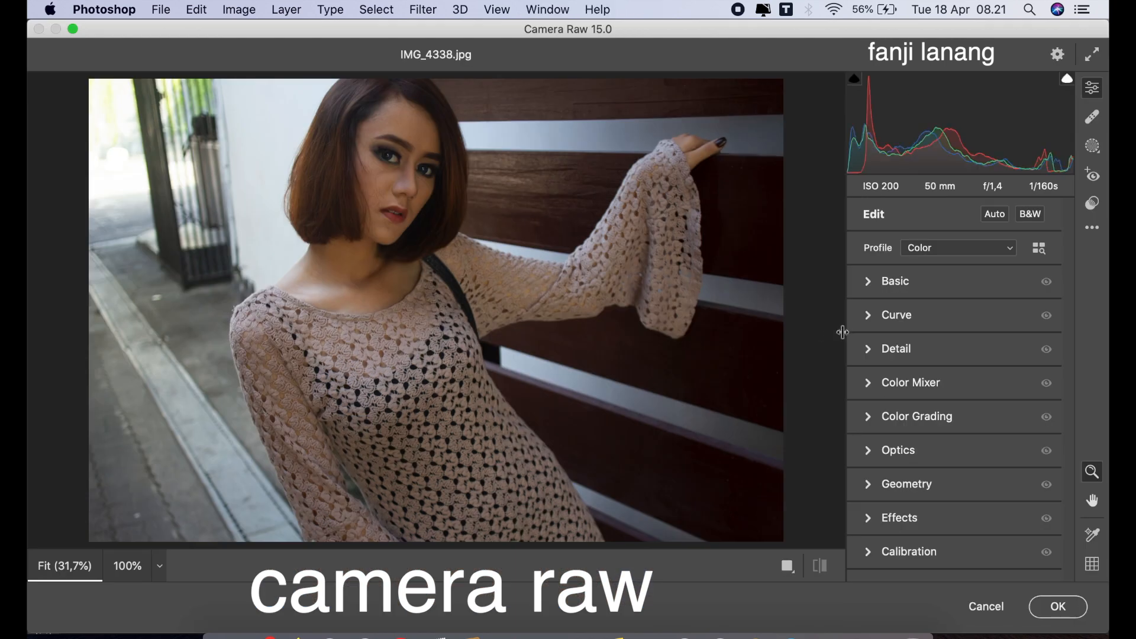
Set the Basic tone values to Contrast +5, Highlights -20, Shadows +100 and Blacks -30
left_click(865, 283)
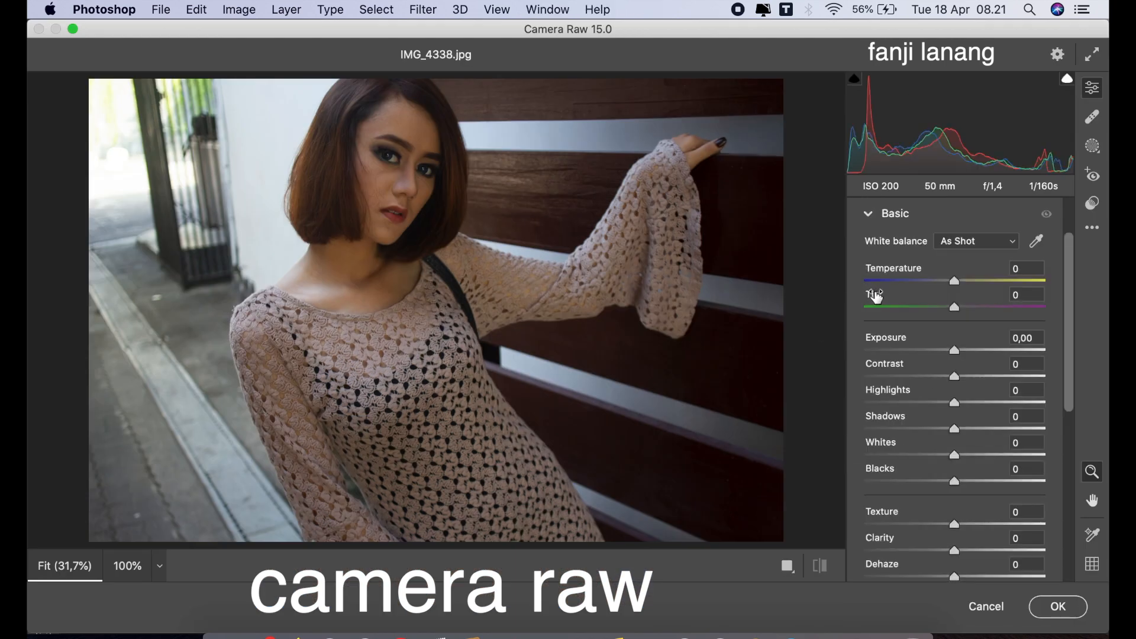
left_click_drag(954, 402, 1059, 434)
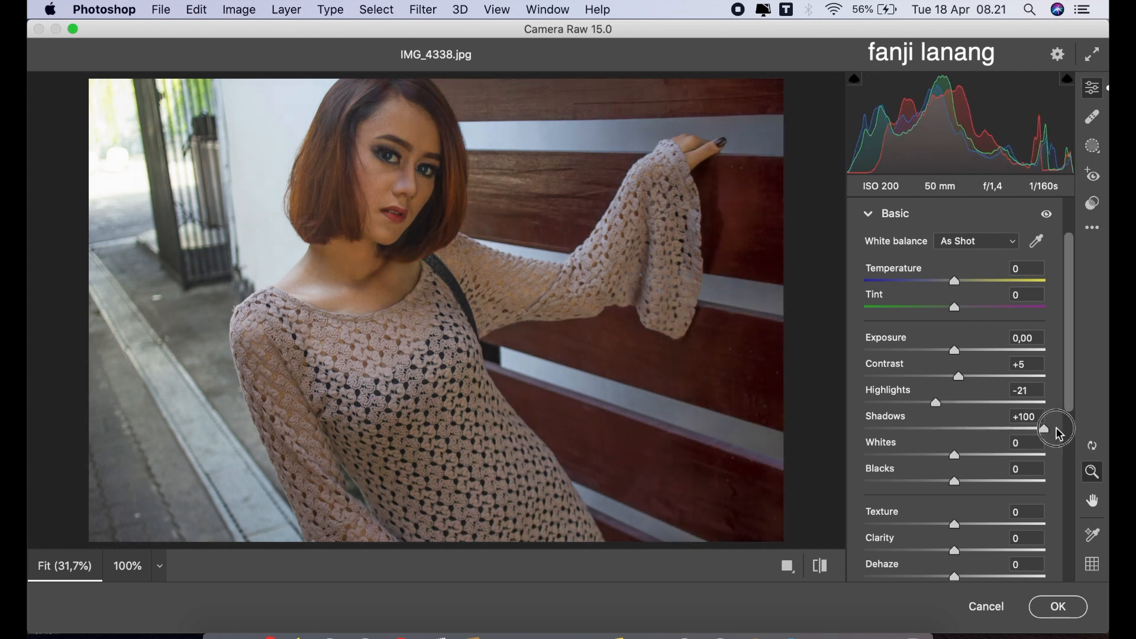
left_click_drag(936, 406, 938, 408)
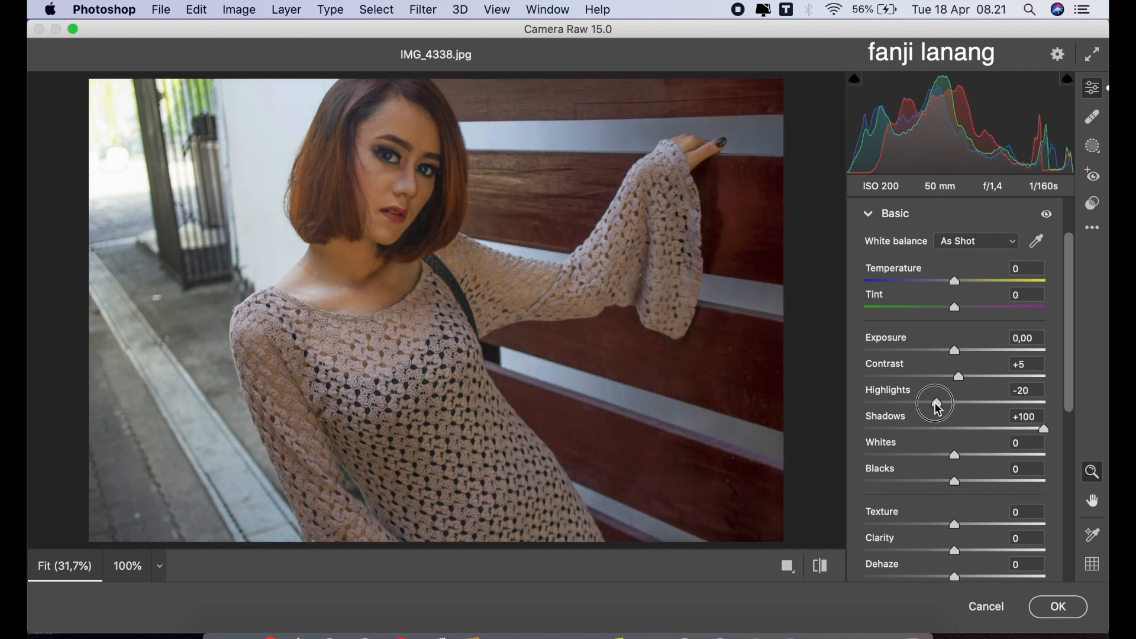
left_click_drag(955, 481, 928, 483)
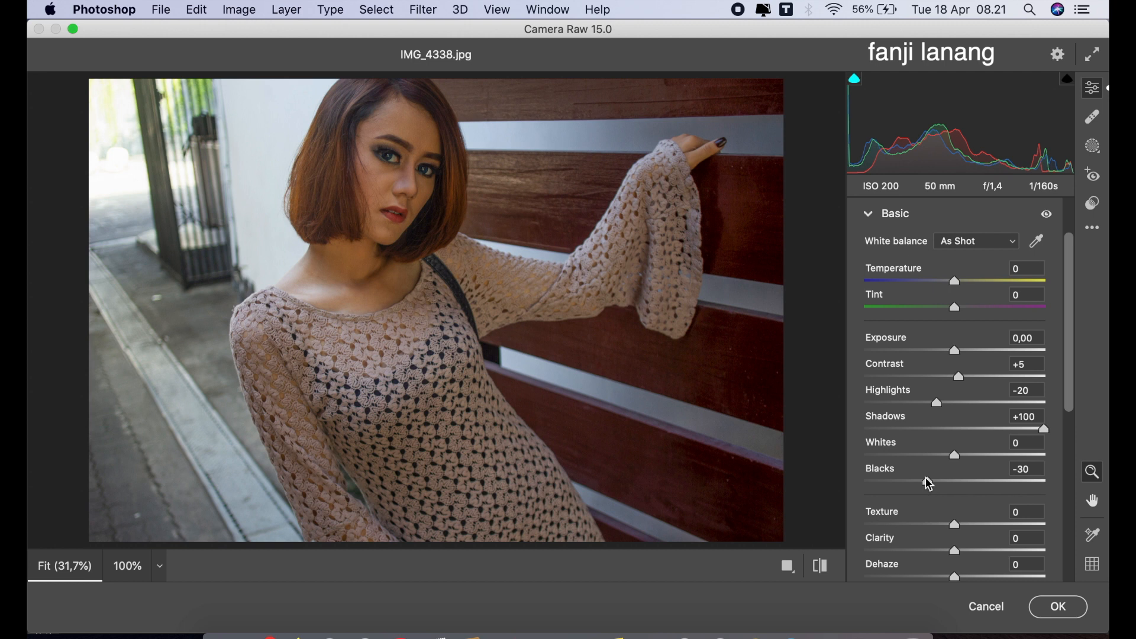
Set Texture to -10 and Clarity to +5, keeping Dehaze at 0, and compare the photo before and after
left_click_drag(954, 525, 943, 546)
left_click_drag(951, 563, 959, 556)
left_click(954, 578)
double_click(954, 576)
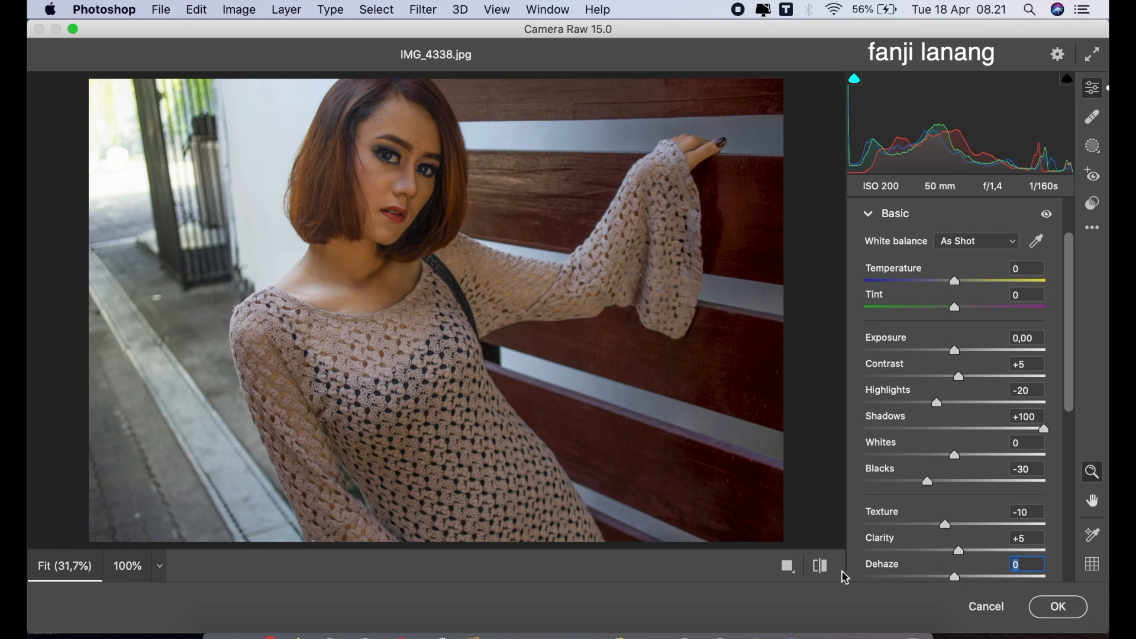
left_click(820, 566)
left_click(821, 566)
left_click(869, 217)
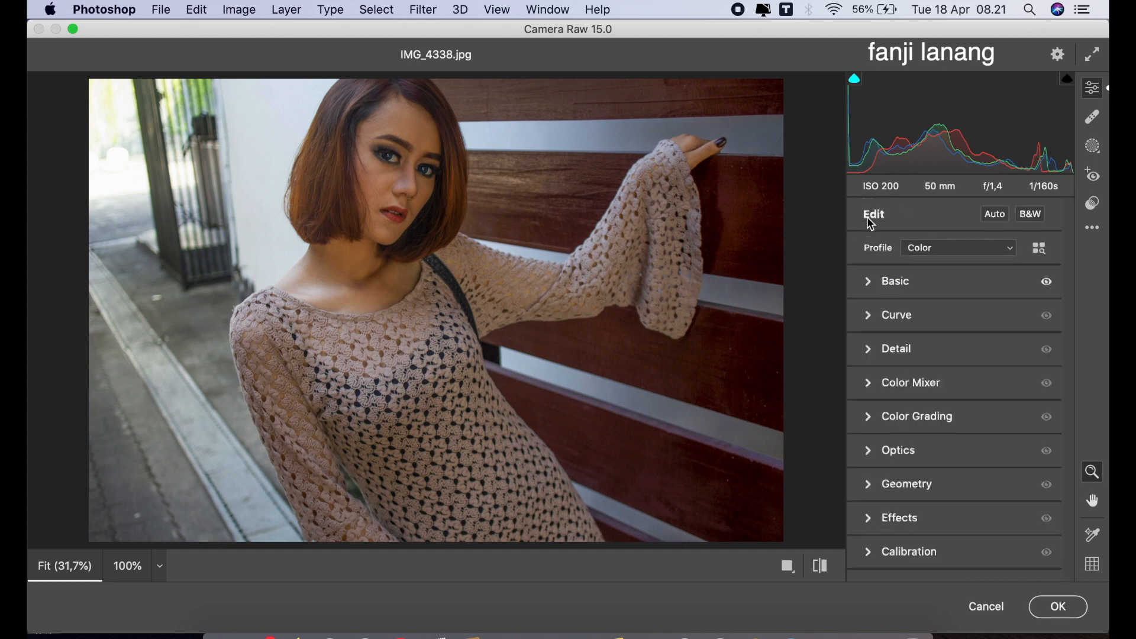
Shape a gentle contrast point curve with points at input 64, output 58 and input 194, output 196
left_click(870, 320)
left_click(923, 240)
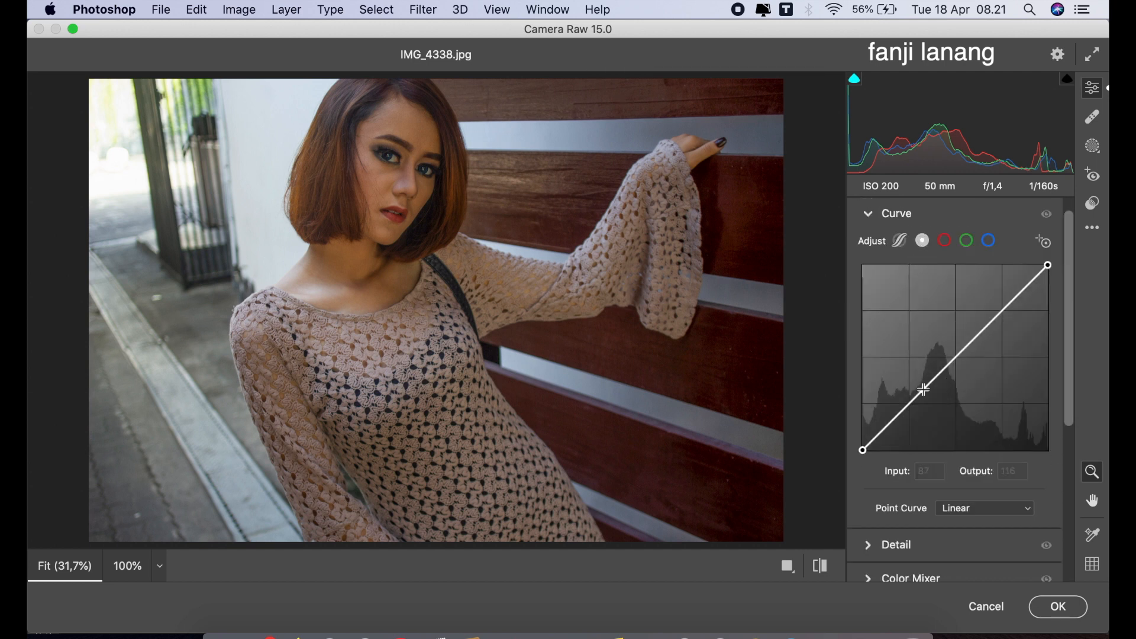
left_click(910, 407)
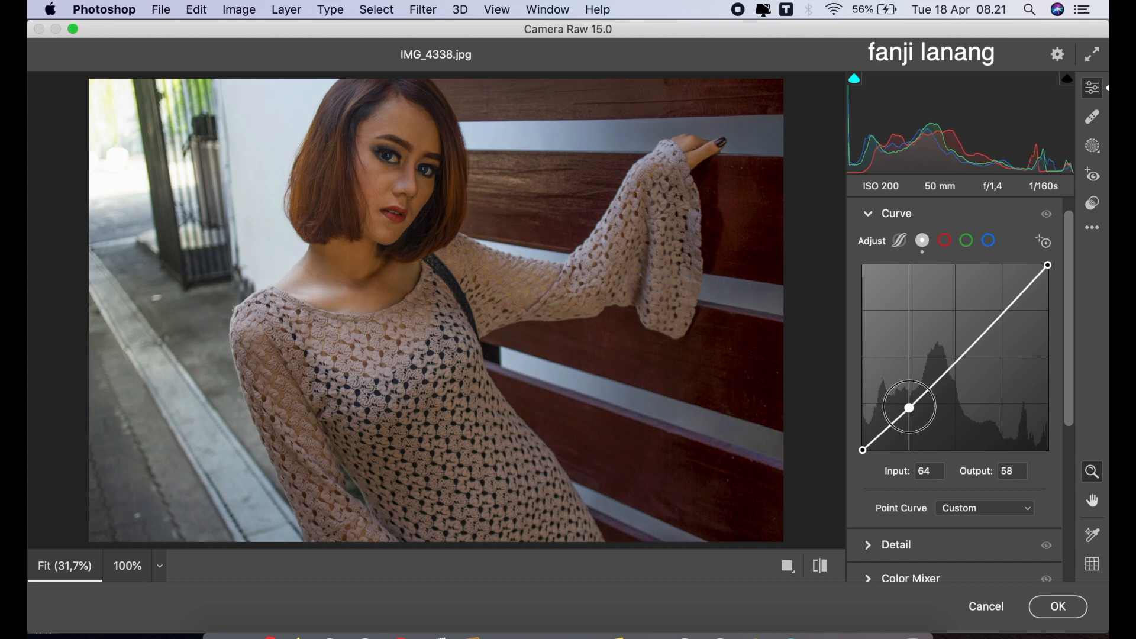
left_click(1004, 309)
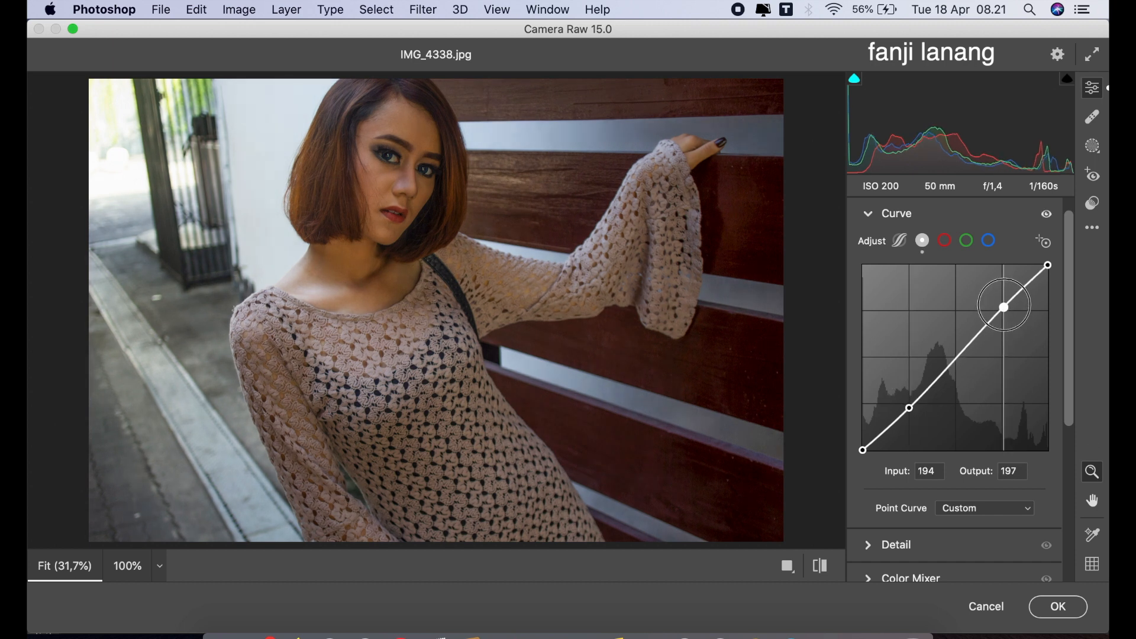
left_click_drag(1005, 307, 1004, 308)
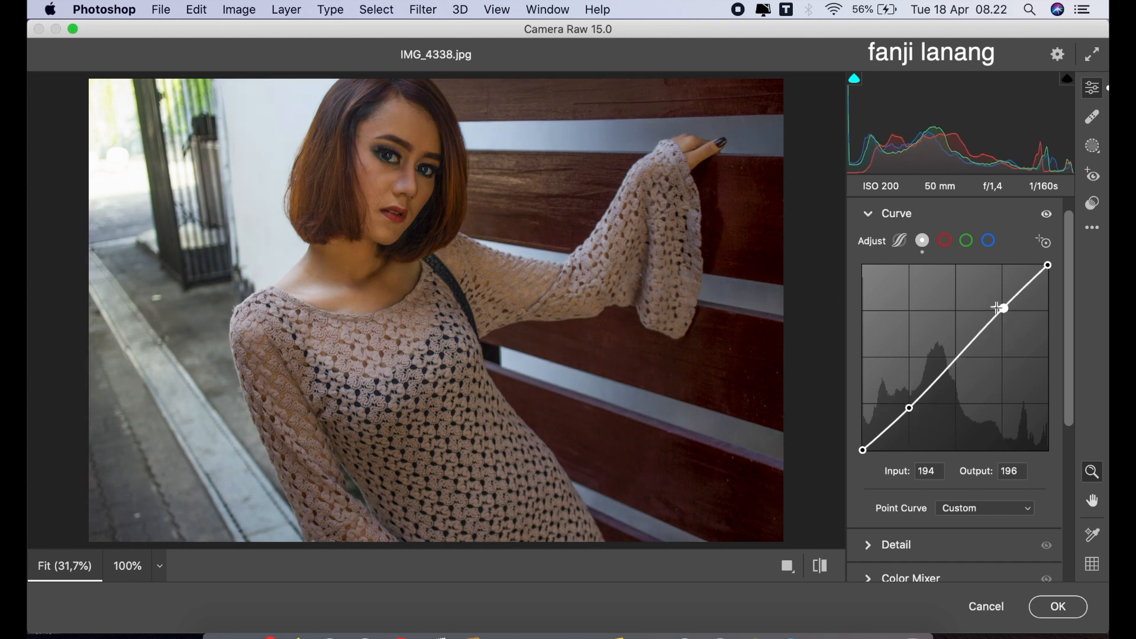
left_click(870, 215)
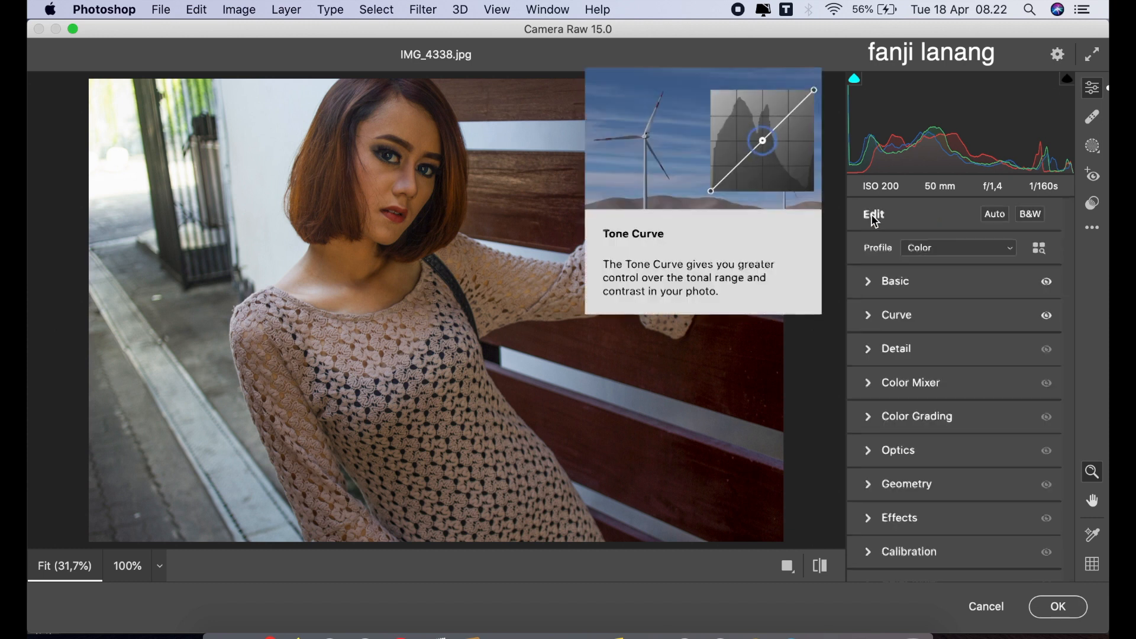
Set the Color Mixer hues to Yellows -15, Greens -100, Aquas +25 and Blues -15
left_click(867, 384)
left_click(874, 300)
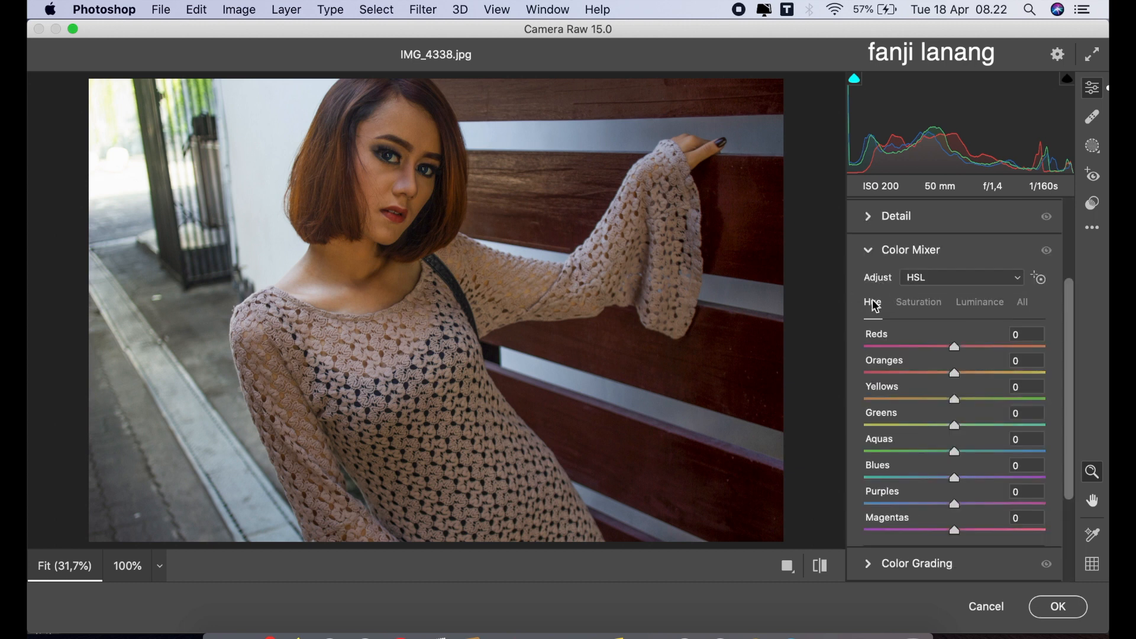
left_click_drag(953, 400, 808, 457)
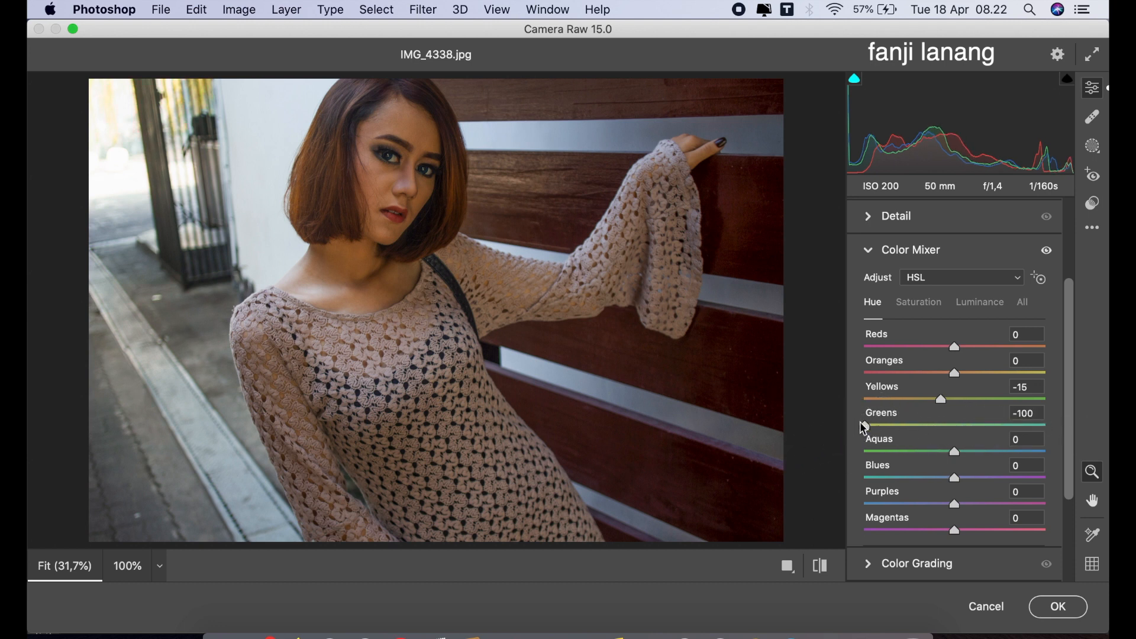
left_click_drag(959, 456, 944, 486)
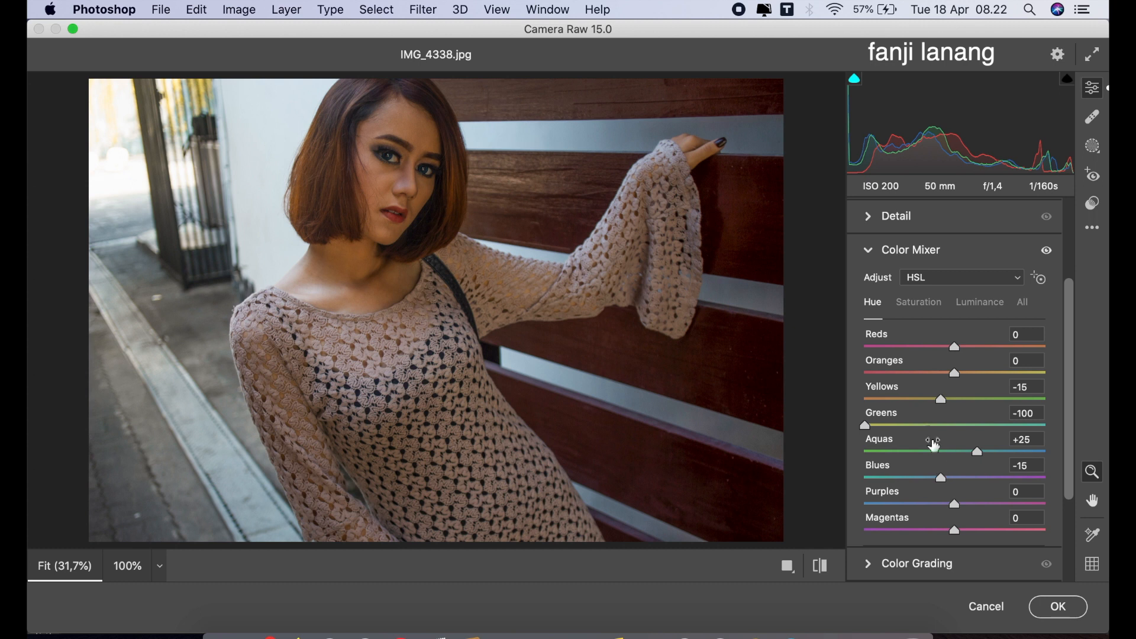
Set the Color Mixer saturation to Greens -50 and Yellows about -26, and the luminance of Oranges to +15
left_click(915, 305)
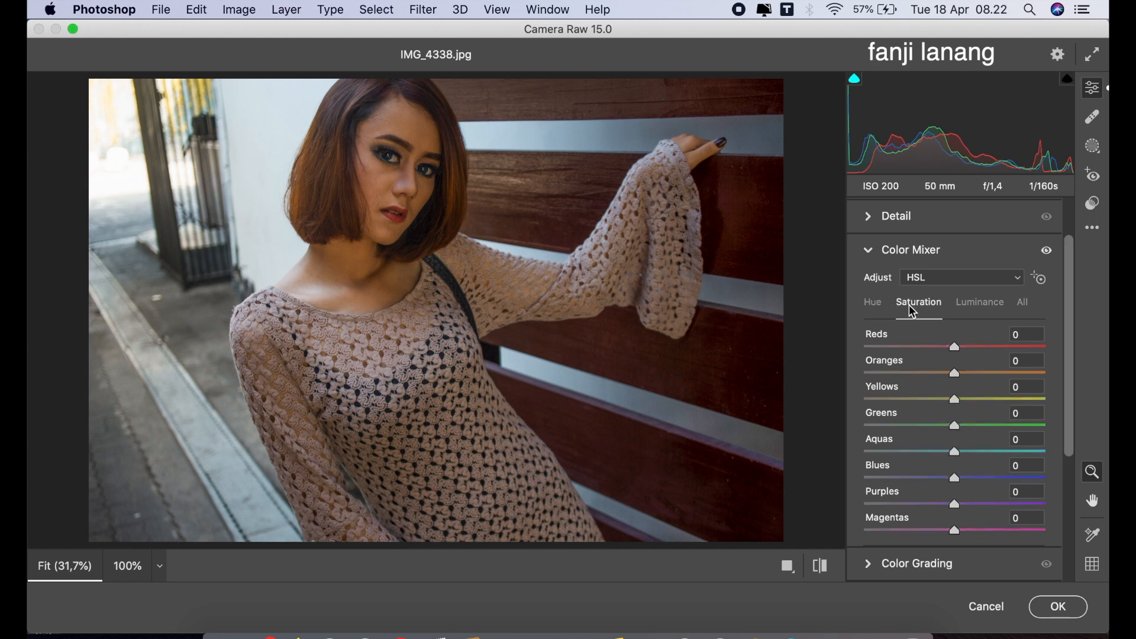
left_click_drag(939, 421, 913, 438)
left_click_drag(954, 399, 934, 403)
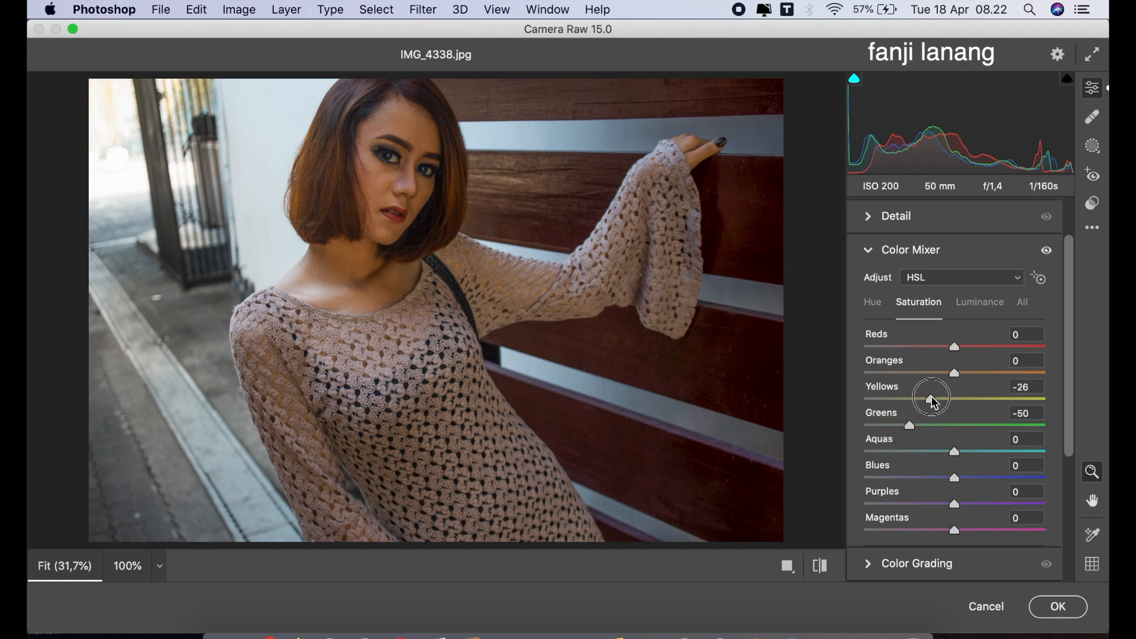
left_click(975, 303)
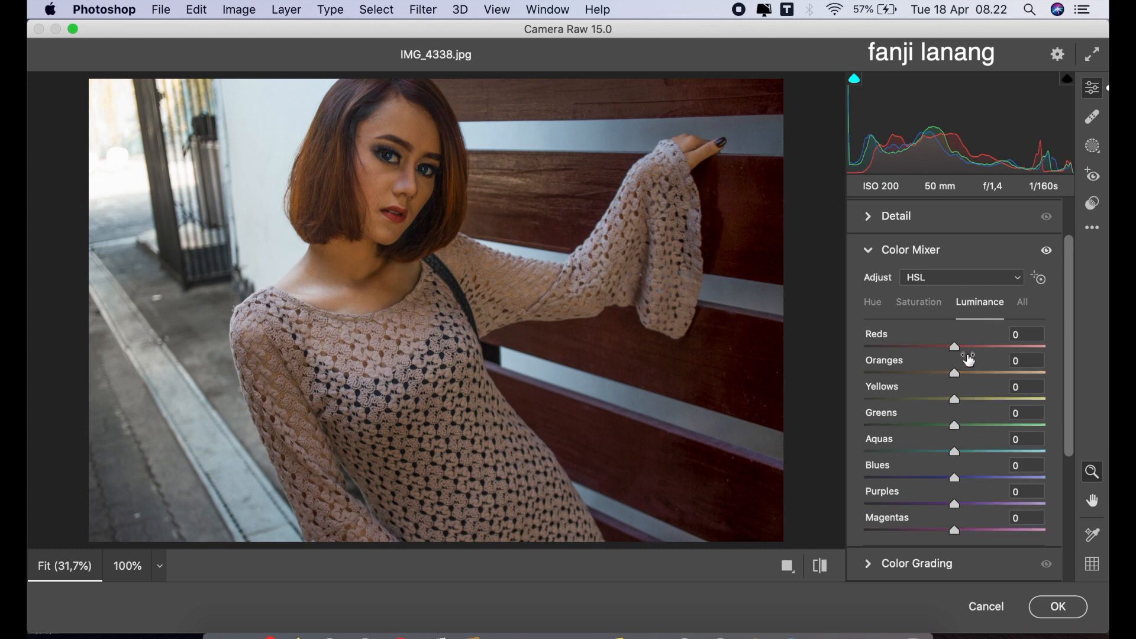
left_click_drag(964, 374, 969, 378)
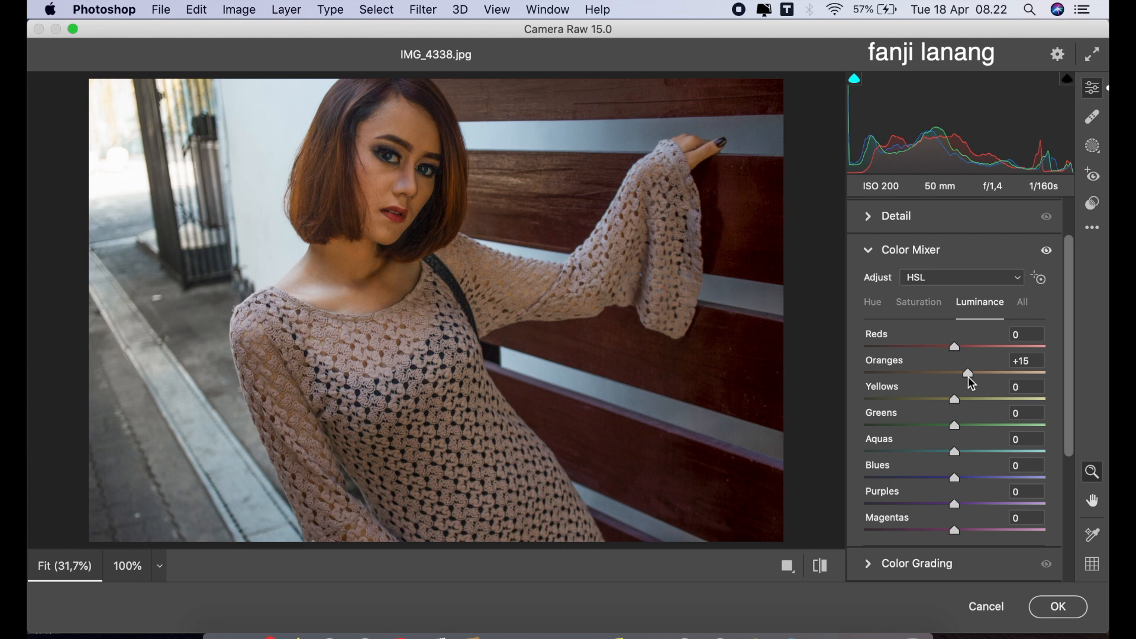
left_click(868, 254)
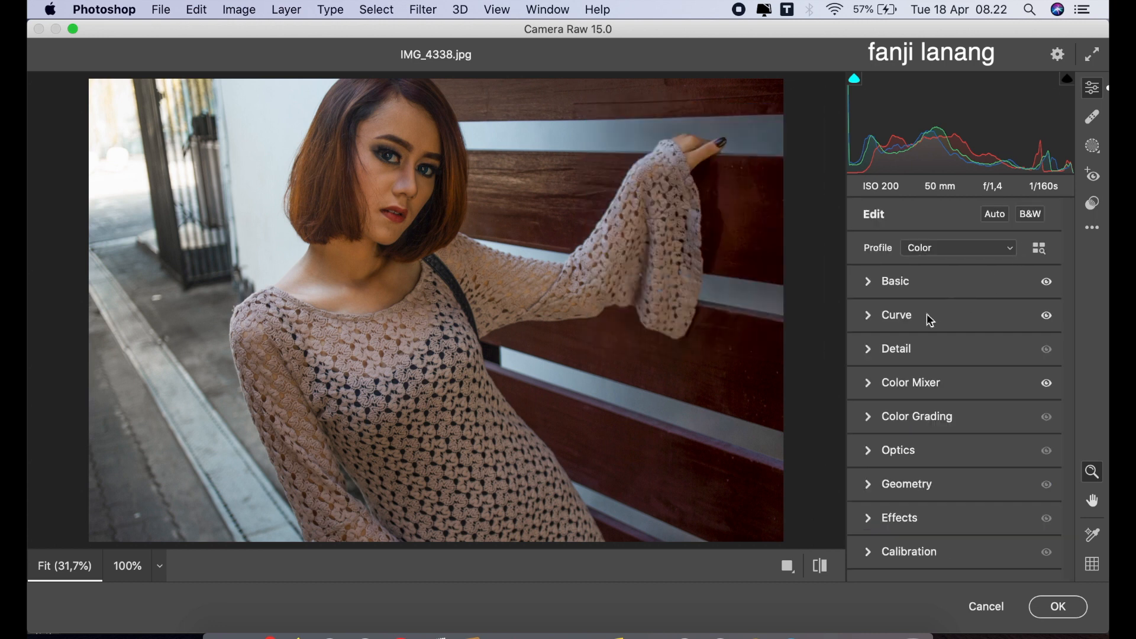
Color grade the midtones with hue 54 and saturation 15
left_click(870, 424)
left_click(969, 239)
left_click(892, 477)
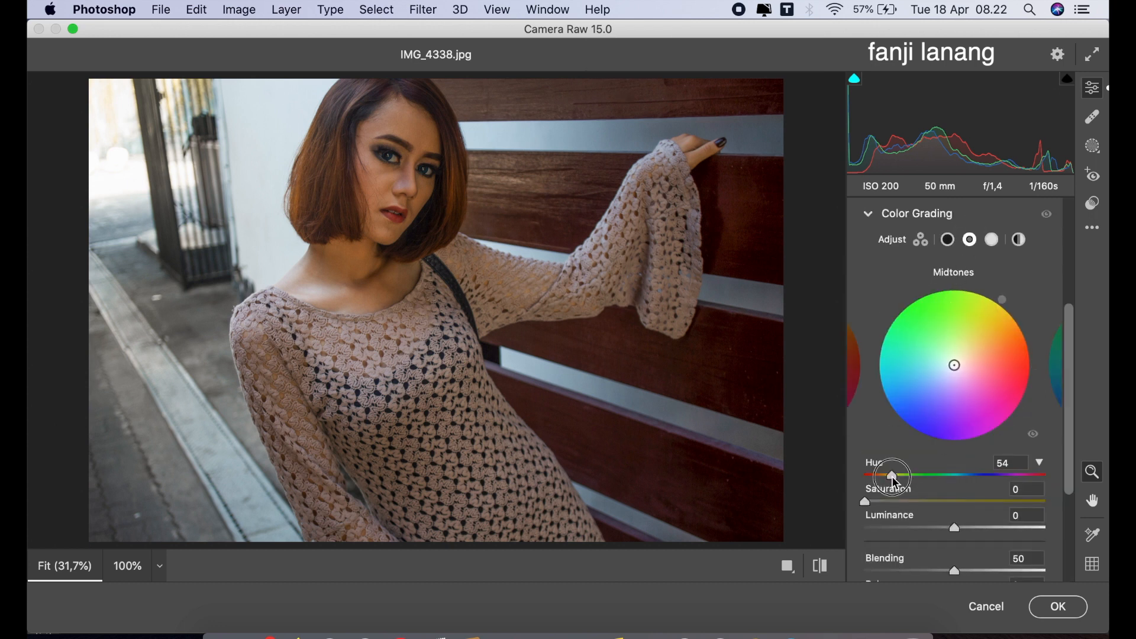
left_click_drag(894, 481, 895, 507)
left_click(890, 502)
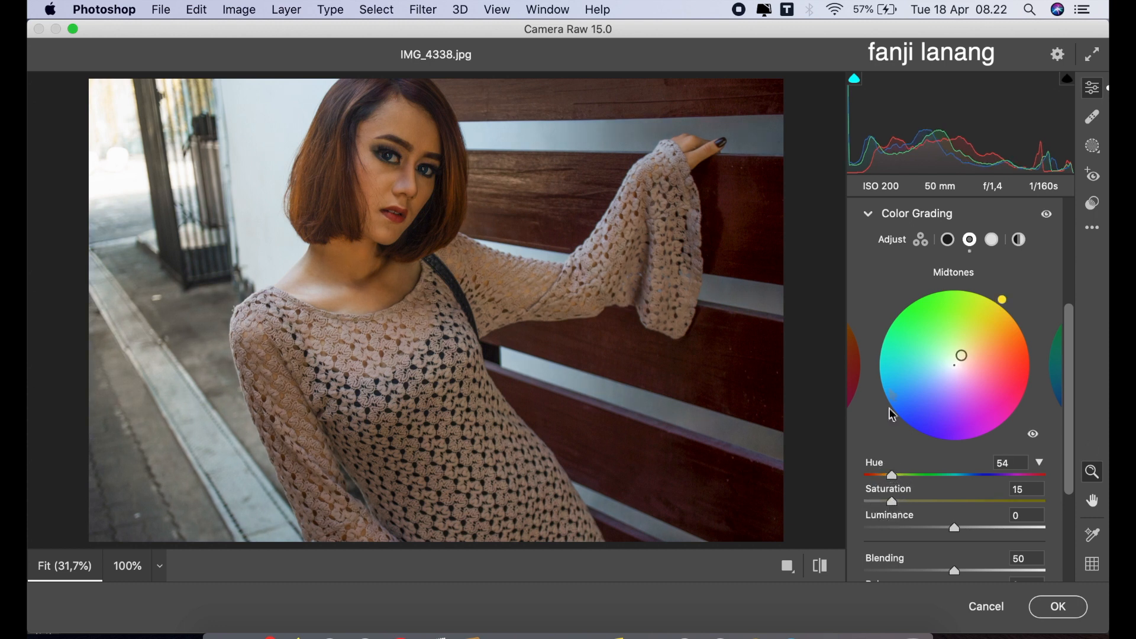
left_click(869, 214)
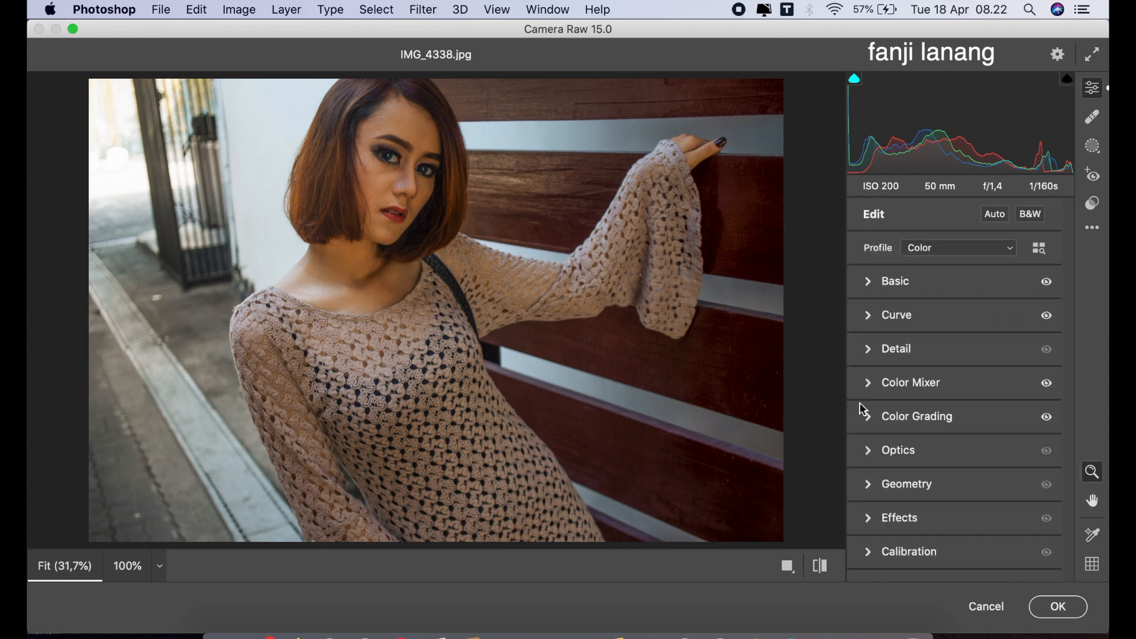
Darken the photo's edges with an Optics vignette of -100 and adjust the vignette's midpoint
left_click(872, 451)
left_click_drag(909, 287, 851, 299)
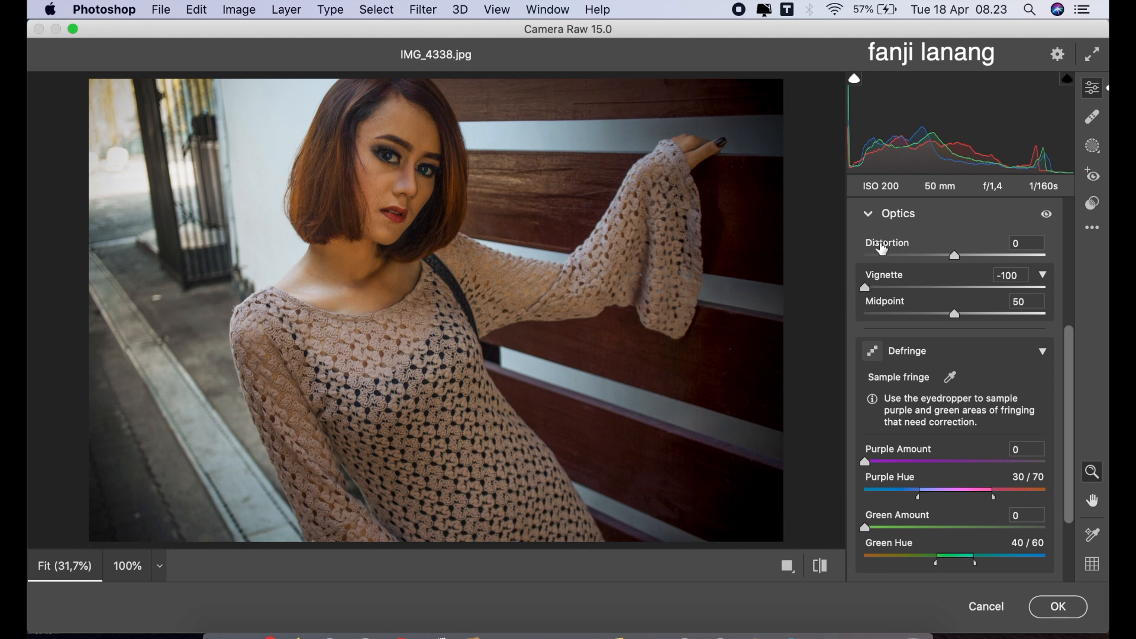
left_click_drag(926, 313, 949, 320)
left_click(869, 213)
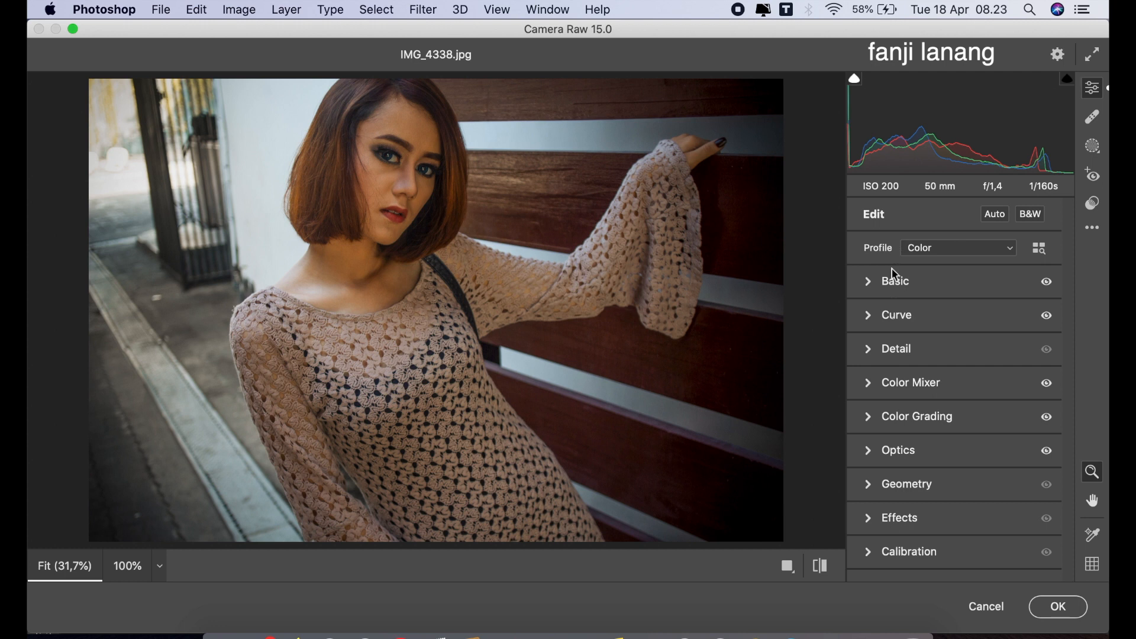
Calibrate Red Primary to hue +35 and saturation -15, Green Primary to hue +55, and Blue Primary to hue -10 and saturation +10
left_click(871, 553)
left_click(985, 381)
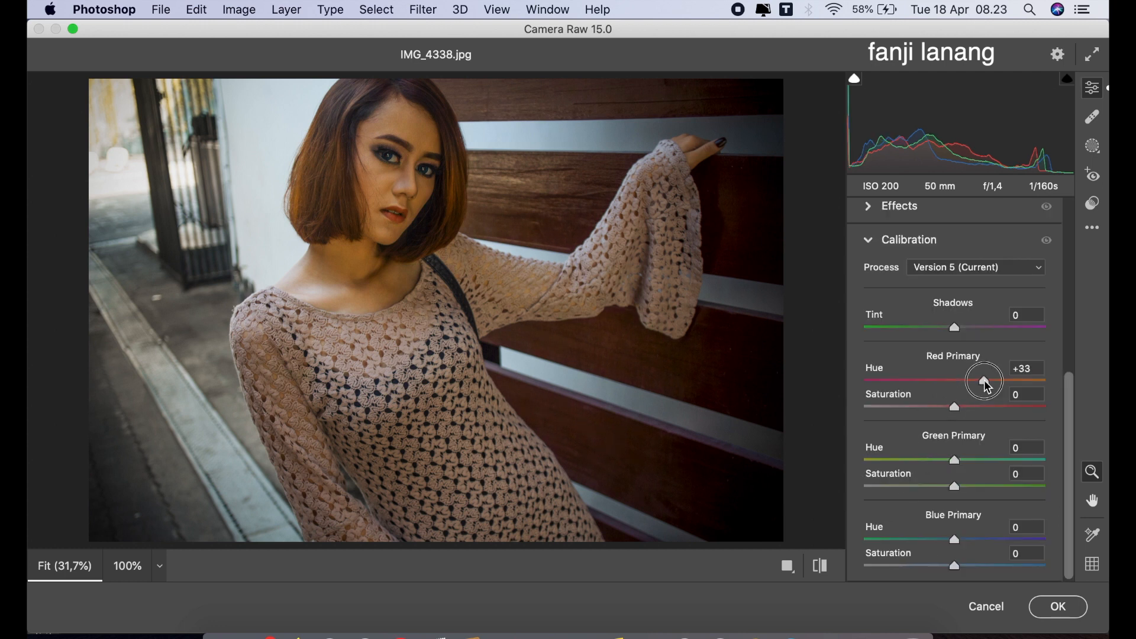
left_click_drag(986, 384, 941, 407)
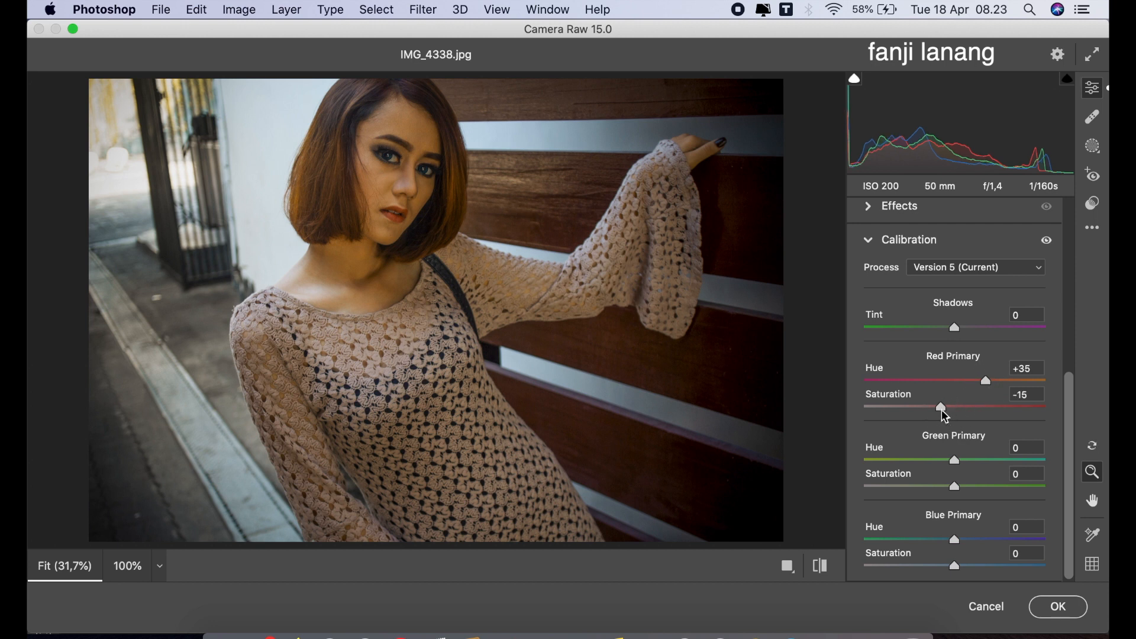
left_click_drag(977, 461, 1008, 463)
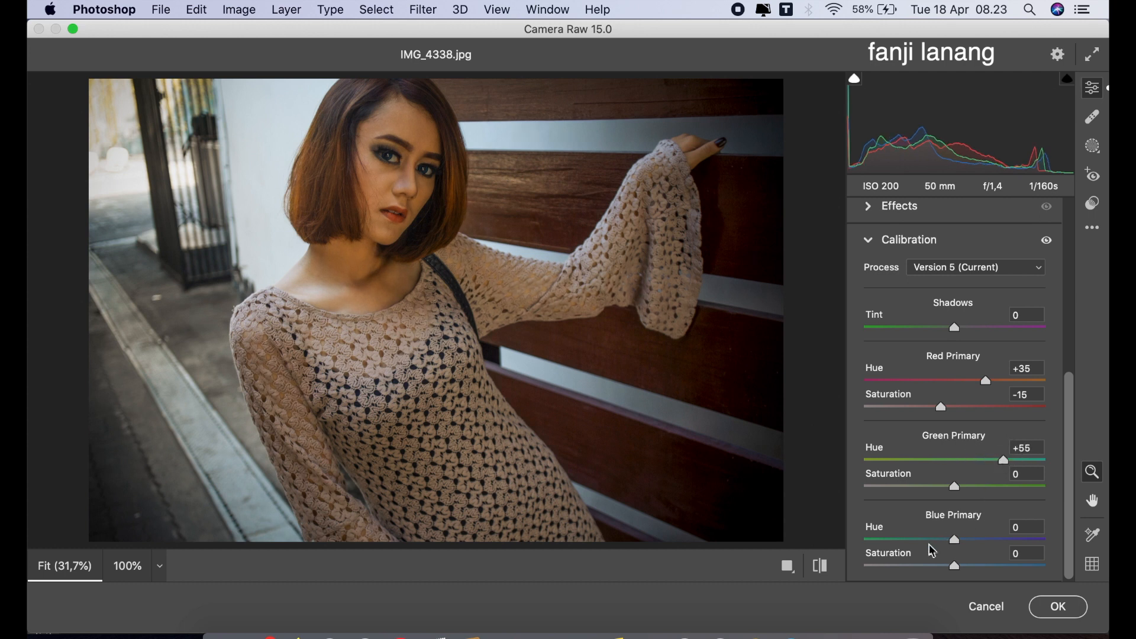
left_click_drag(943, 540, 964, 570)
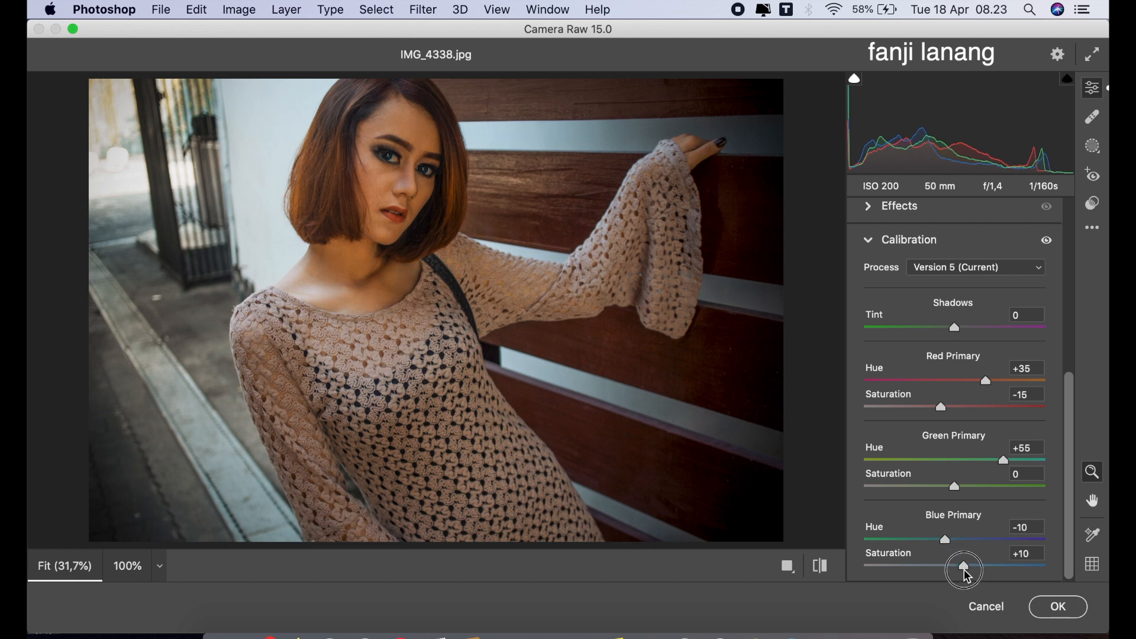
Compare the photo before and after, fine-tune the Red Primary hue and apply the Camera Raw adjustments
left_click(823, 566)
left_click(829, 568)
left_click_drag(988, 381, 993, 391)
left_click(1046, 606)
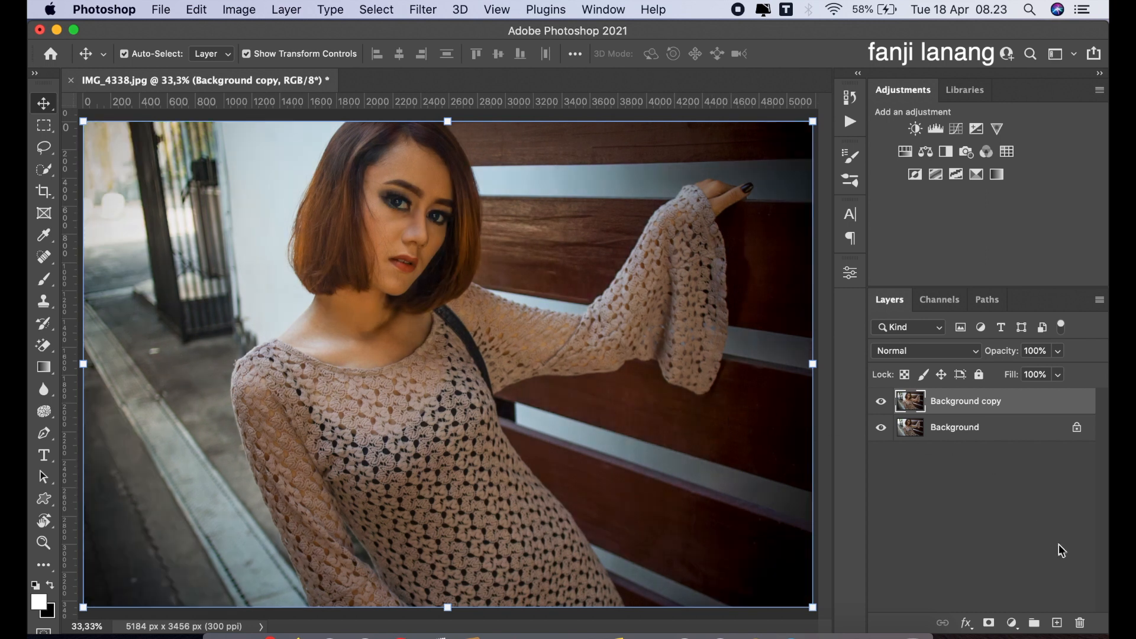
On a new layer, draw a radial orange-to-transparent gradient from the photo's upper-left corner toward the woman's shoulder
left_click(1057, 623)
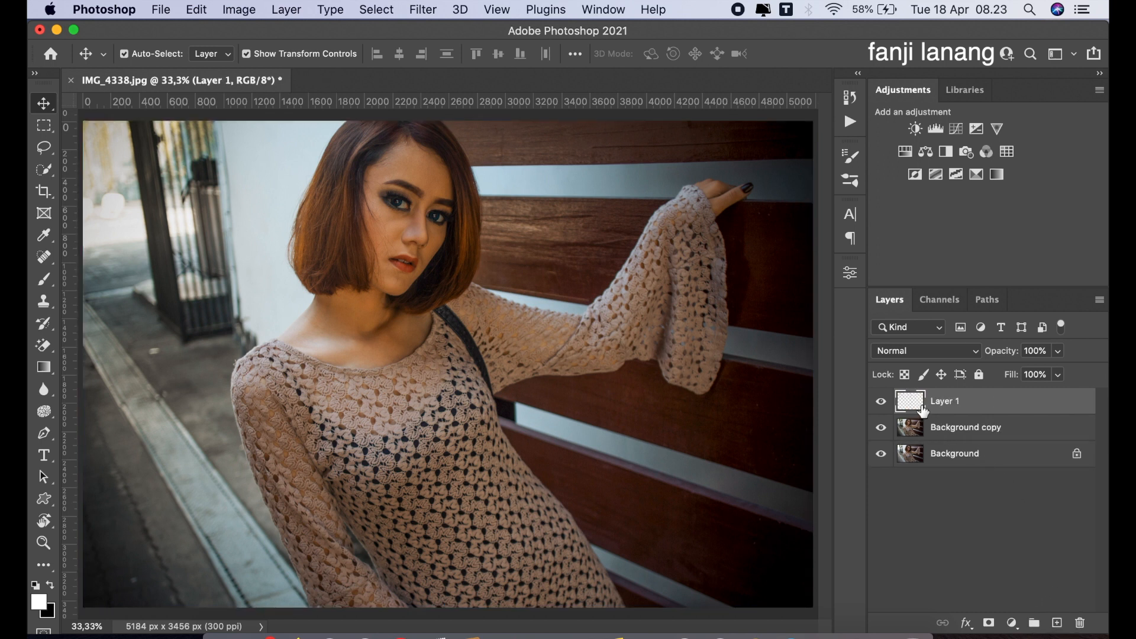
left_click_drag(44, 367, 122, 364)
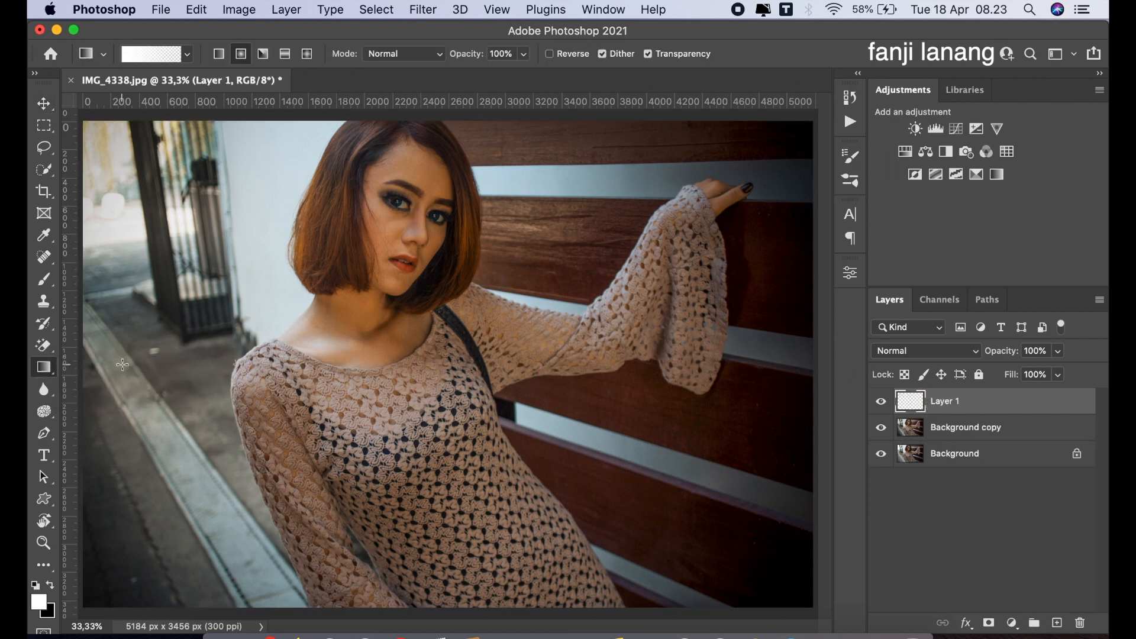
left_click(39, 602)
left_click_drag(624, 190, 834, 181)
left_click_drag(842, 337, 845, 374)
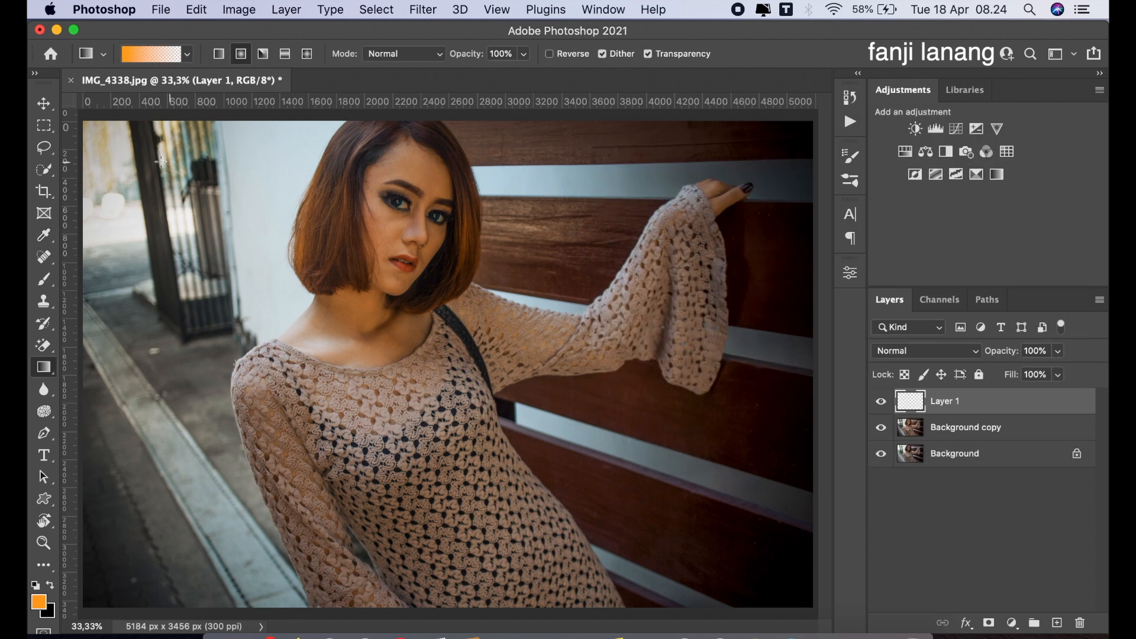
left_click_drag(90, 131, 322, 348)
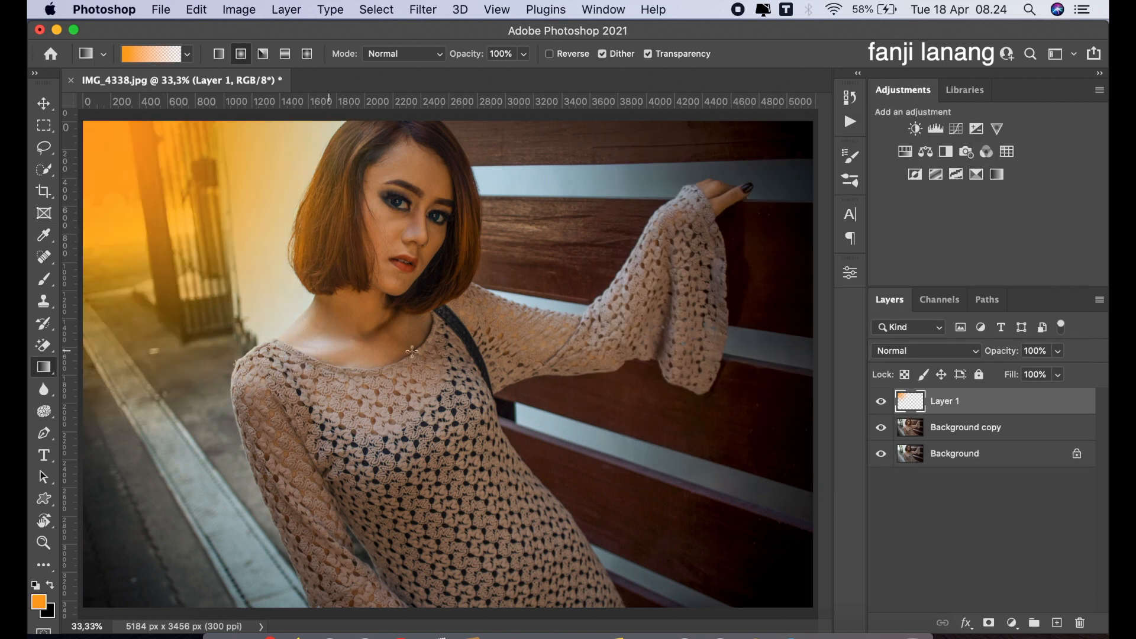
Change the blend mode of the orange gradient layer to Screen
left_click(940, 350)
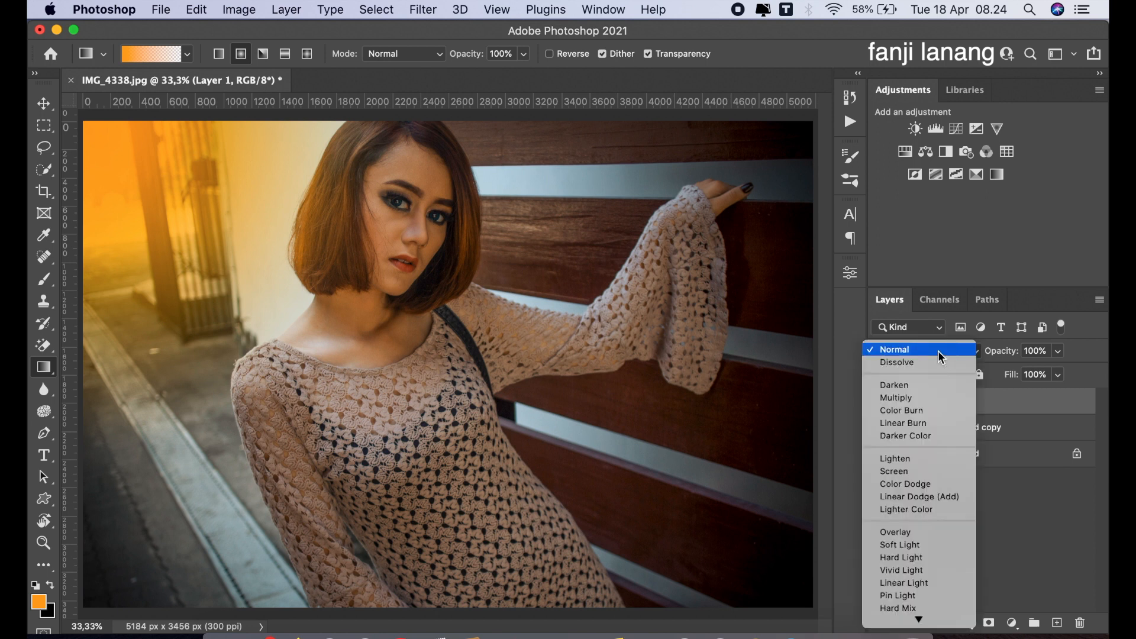
left_click(900, 472)
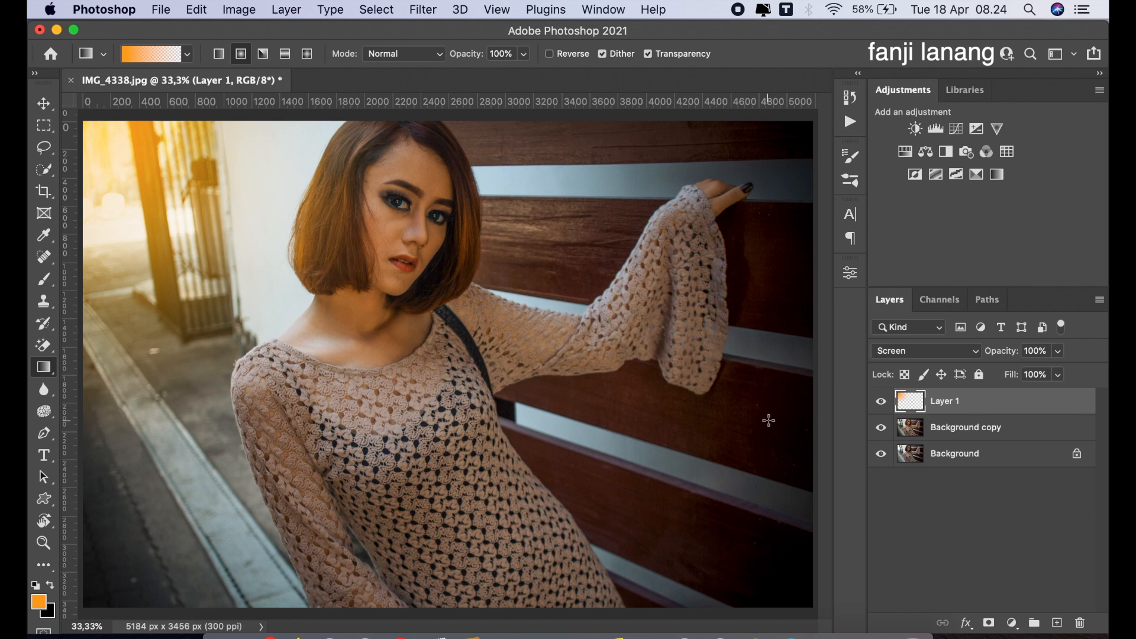
key("super+minus")
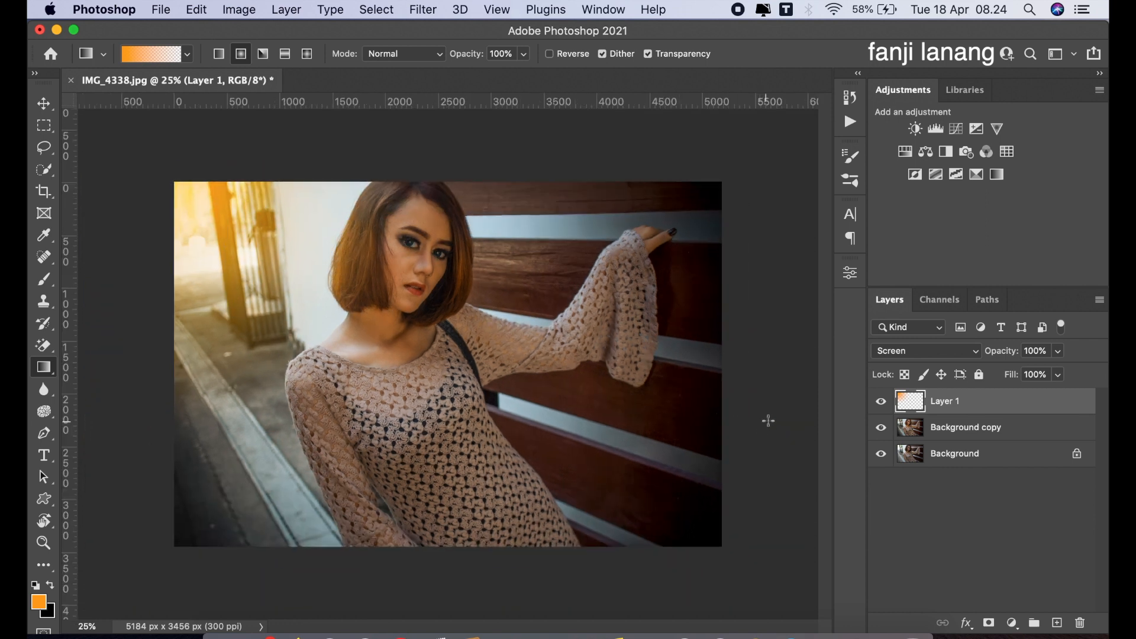
Add a Selective Color adjustment layer, lowering cyan in the Reds to about -18 and reducing their magenta
left_click(1013, 622)
left_click(1023, 590)
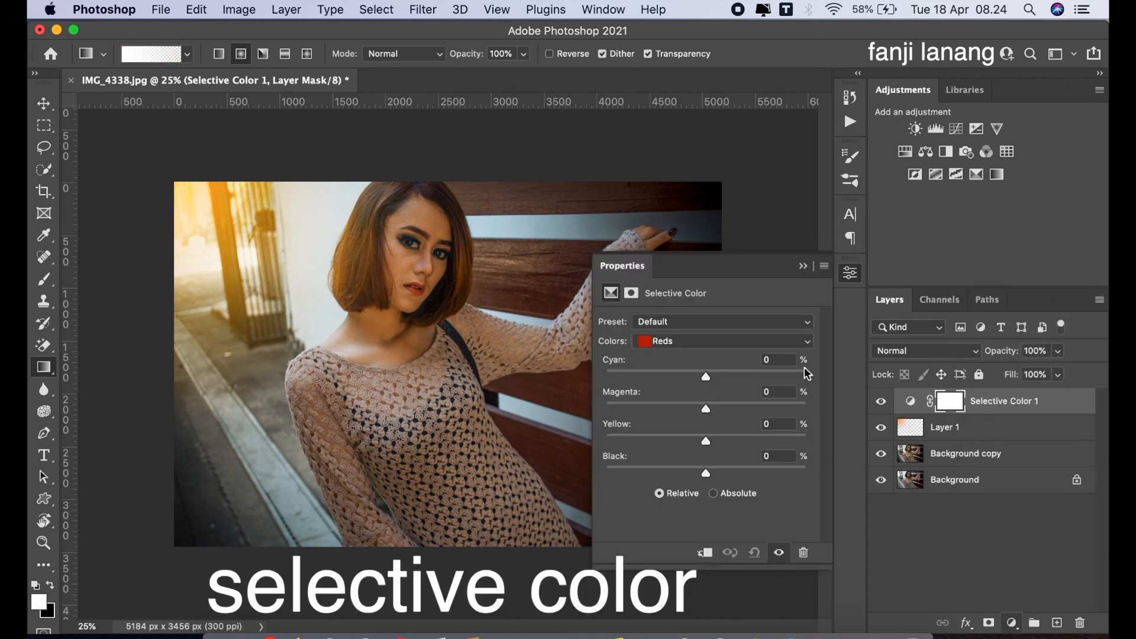
left_click(690, 373)
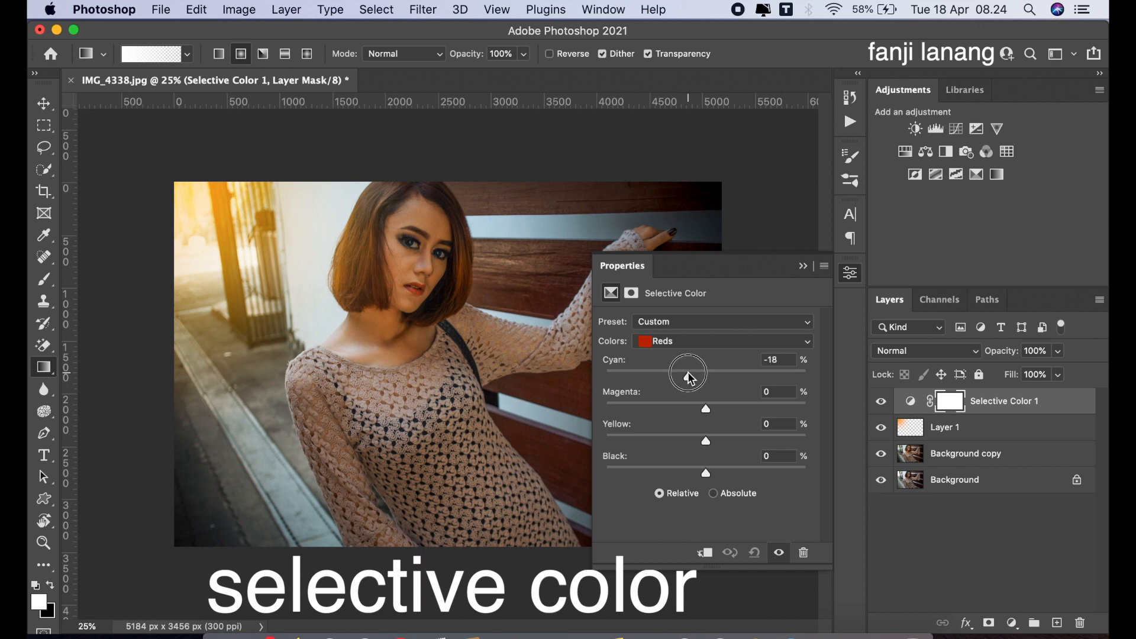
left_click_drag(686, 375, 696, 415)
Set the Blacks to cyan +5 and magenta +10, slightly raise their black amount, and compare the photo with and without the adjustment
left_click(708, 338)
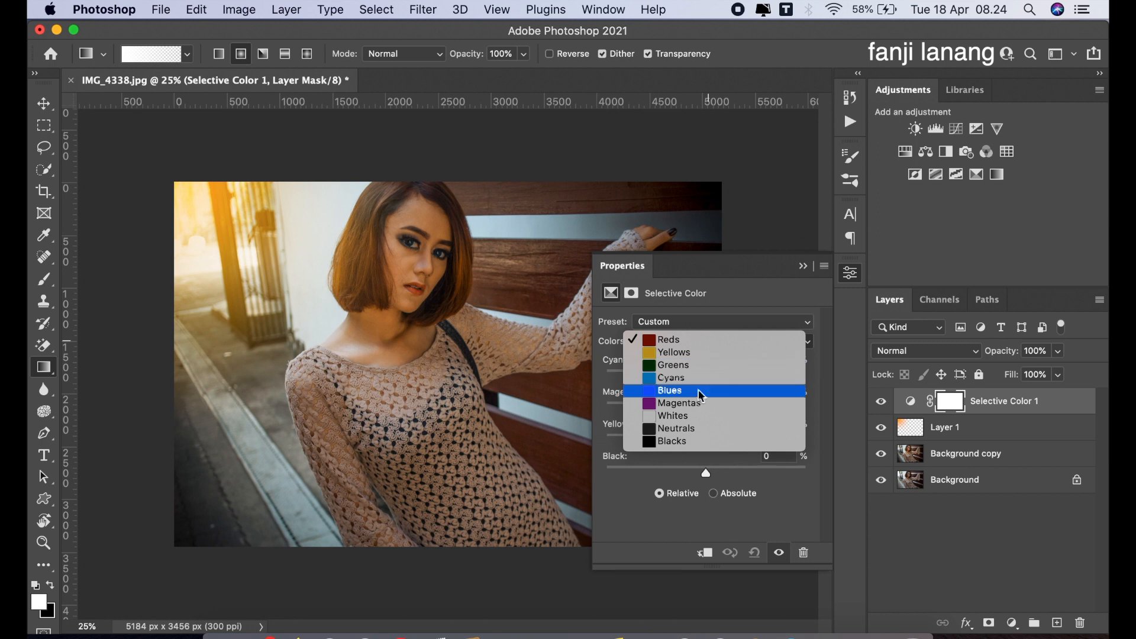
left_click(699, 441)
left_click_drag(708, 409, 712, 383)
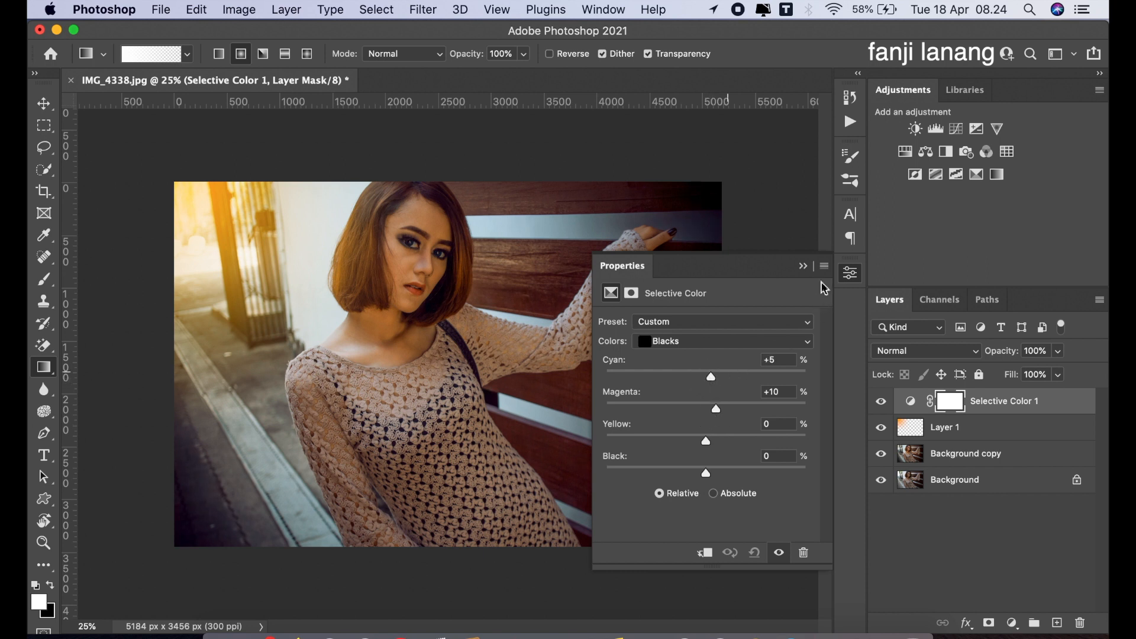
left_click_drag(707, 472, 712, 474)
left_click(803, 266)
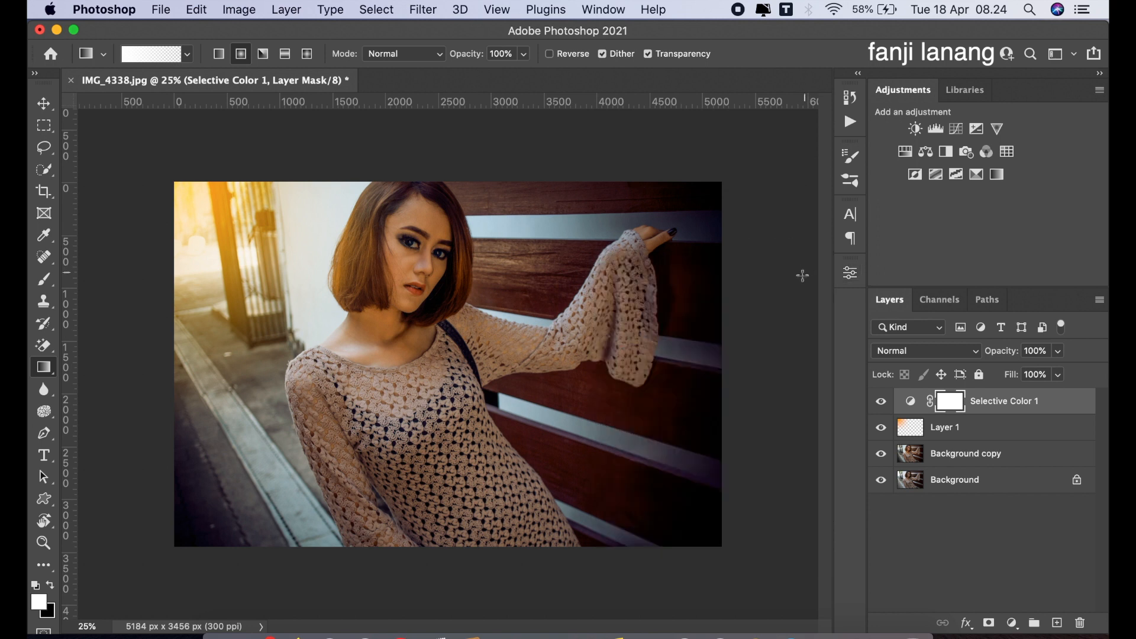
left_click(880, 403)
left_click(880, 403)
On a new layer, stamp a white signature in the photo's lower-right corner using the signature brush at size 400
left_click(1058, 623)
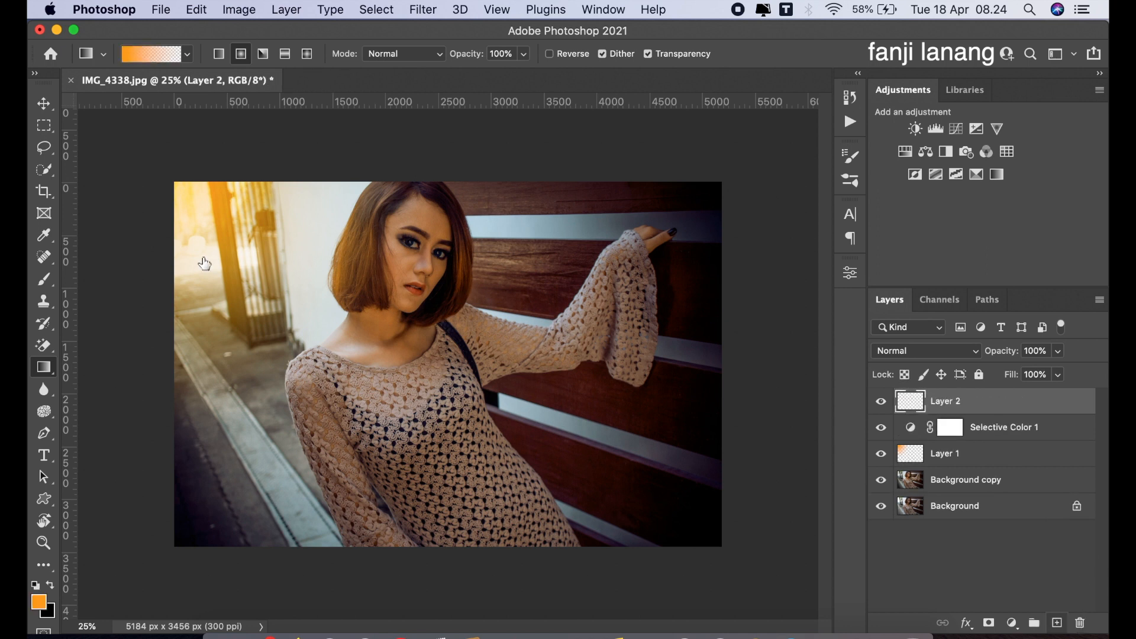
left_click(43, 279)
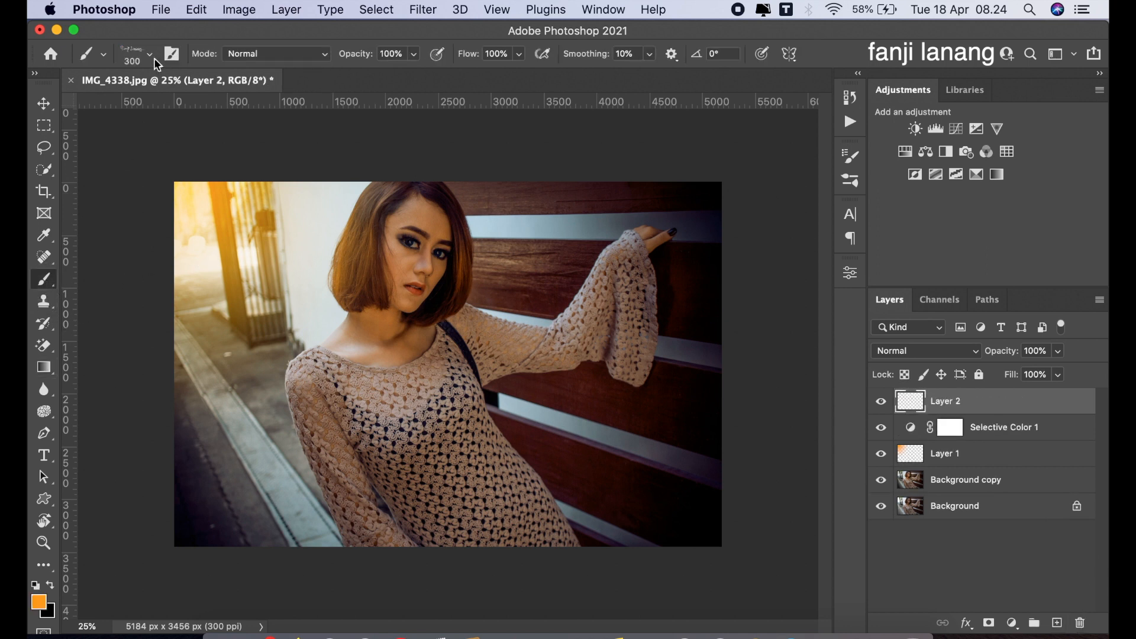
left_click(153, 58)
left_click(317, 84)
key("d")
key("bracketright")
left_click(684, 528)
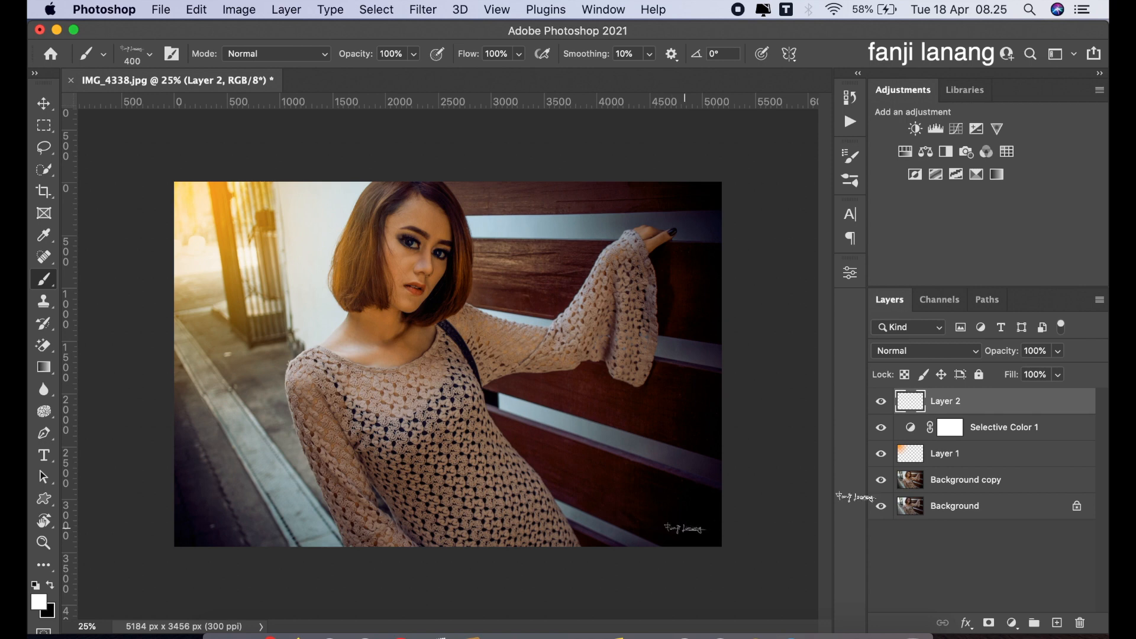